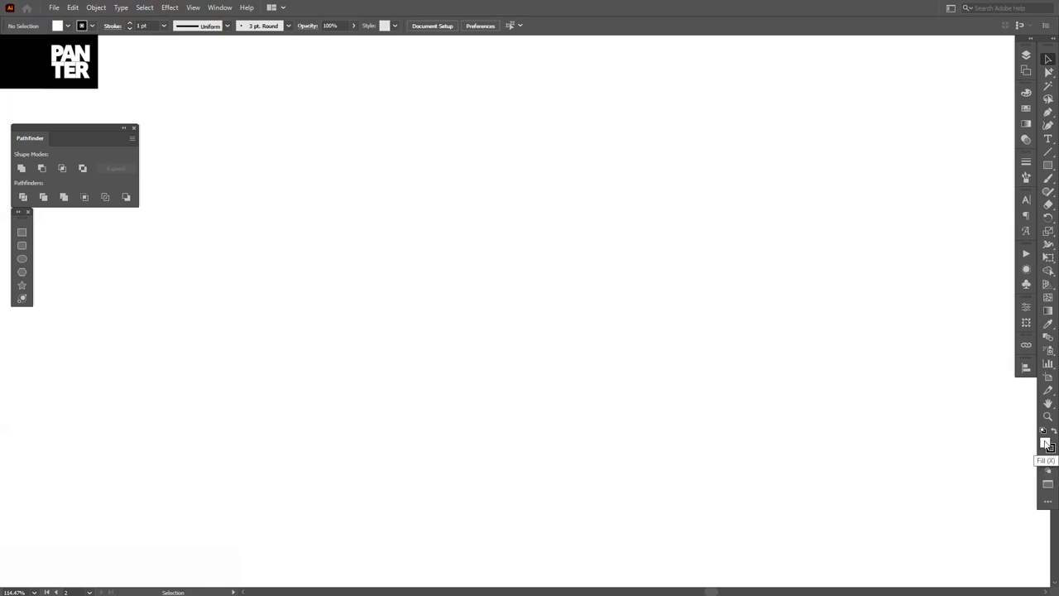
- Set the fill to None and keep a black 1 pt stroke active for new shapes
left_click(1053, 459)
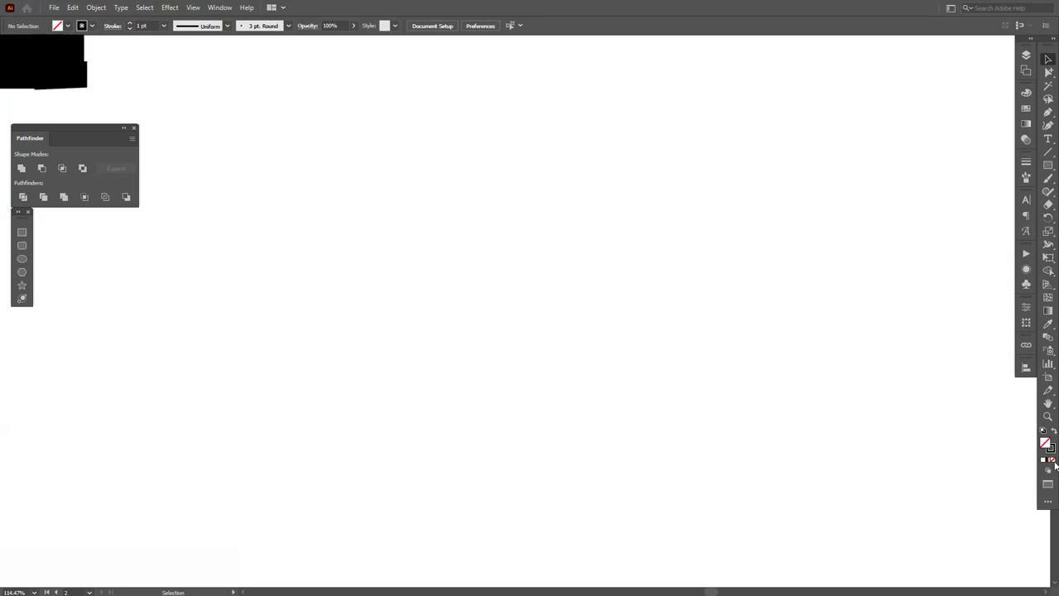
left_click(1051, 451)
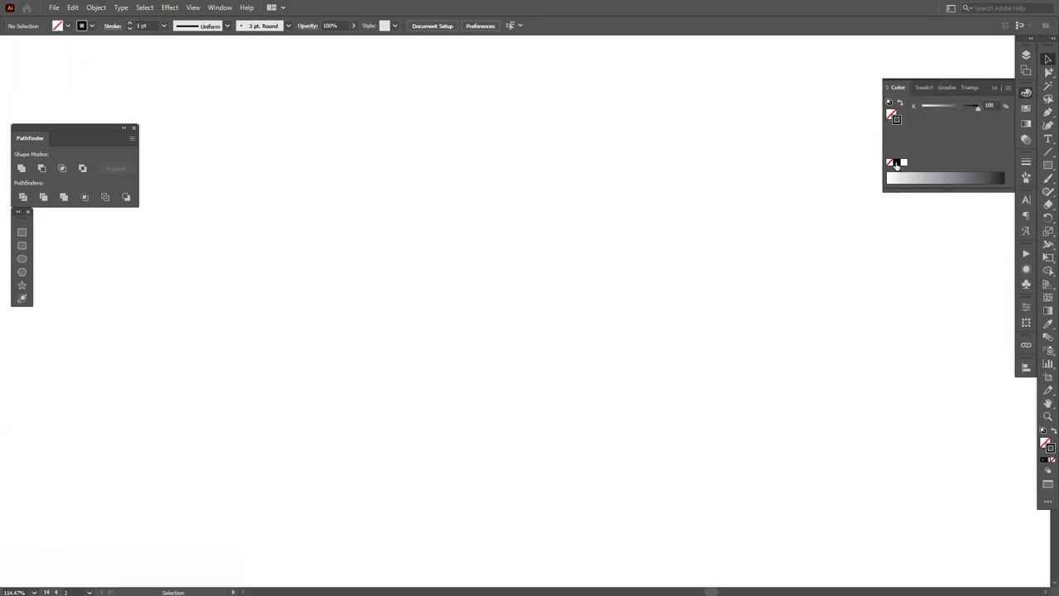
left_click(997, 88)
left_click(1047, 166)
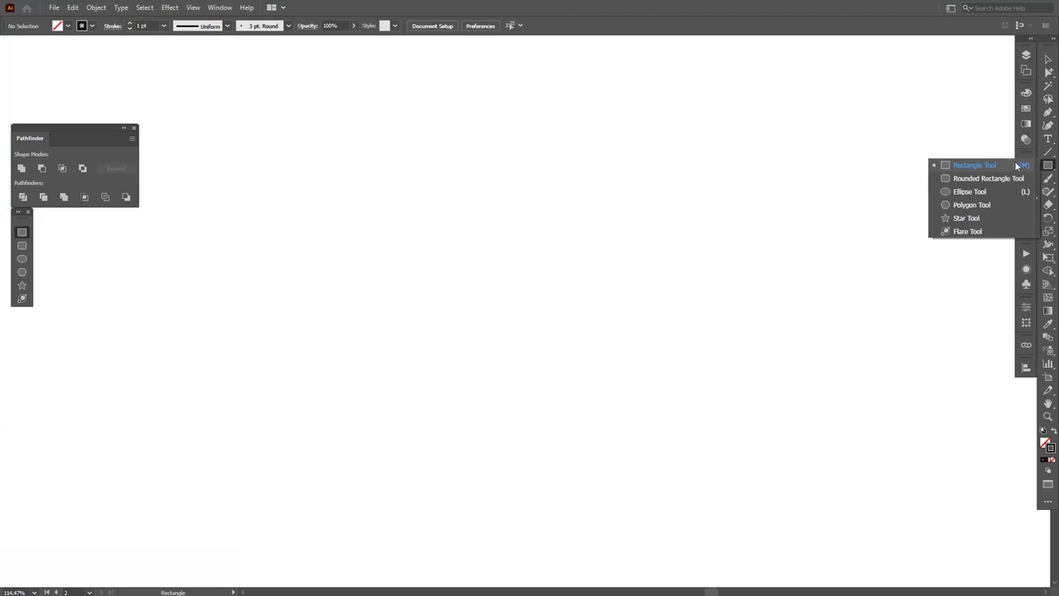
- Draw a perfect circle about 405.75 px wide outward from the artboard centre
left_click(980, 191)
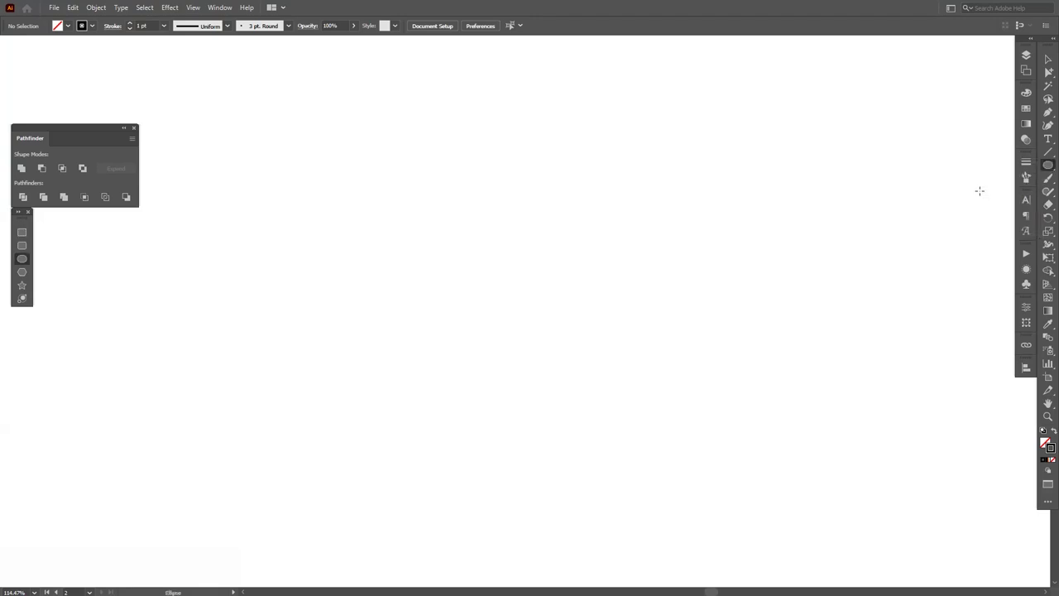
key("shift+alt")
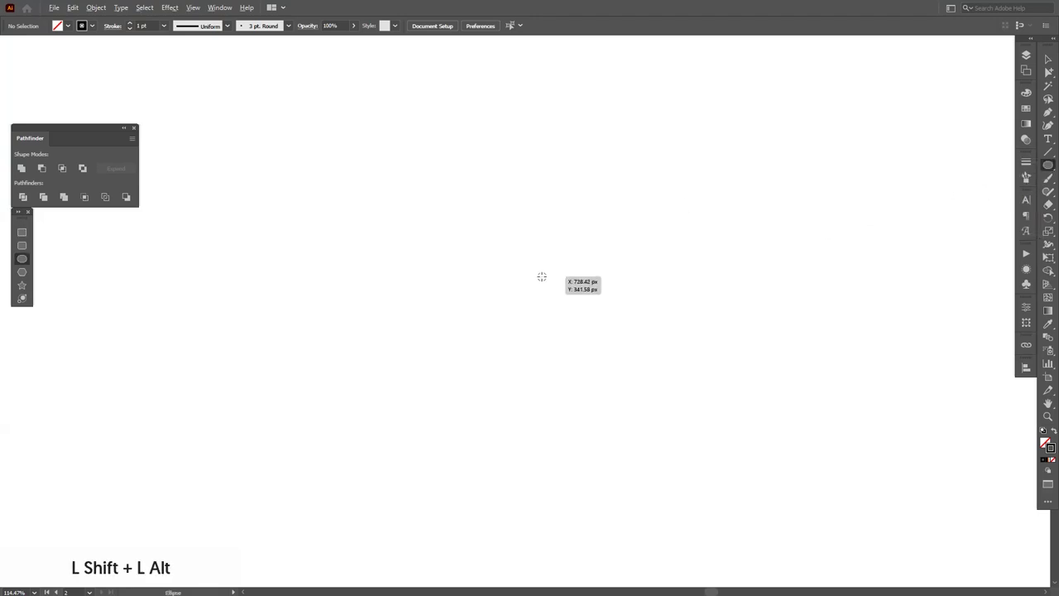
mouse_move(534, 283)
left_mouse_down()
mouse_move(712, 317)
mouse_move(705, 357)
left_mouse_up()
key("v")
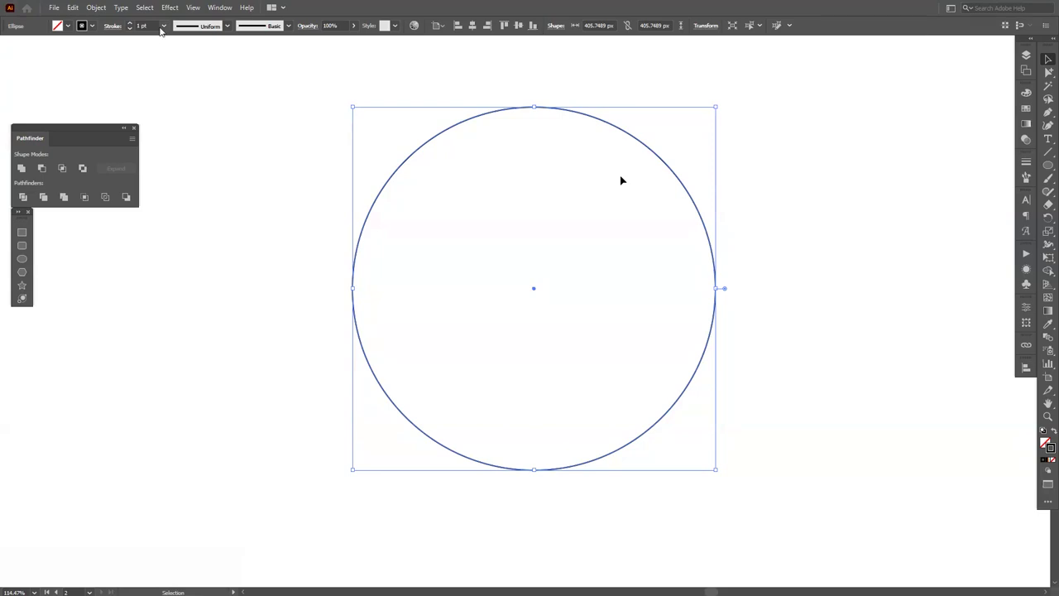
- Raise the circle's stroke weight to 15 pt
left_click(153, 26)
type("2")
key("Return")
key("Up")
key("Up")
key("Up")
key("Up")
key("Up")
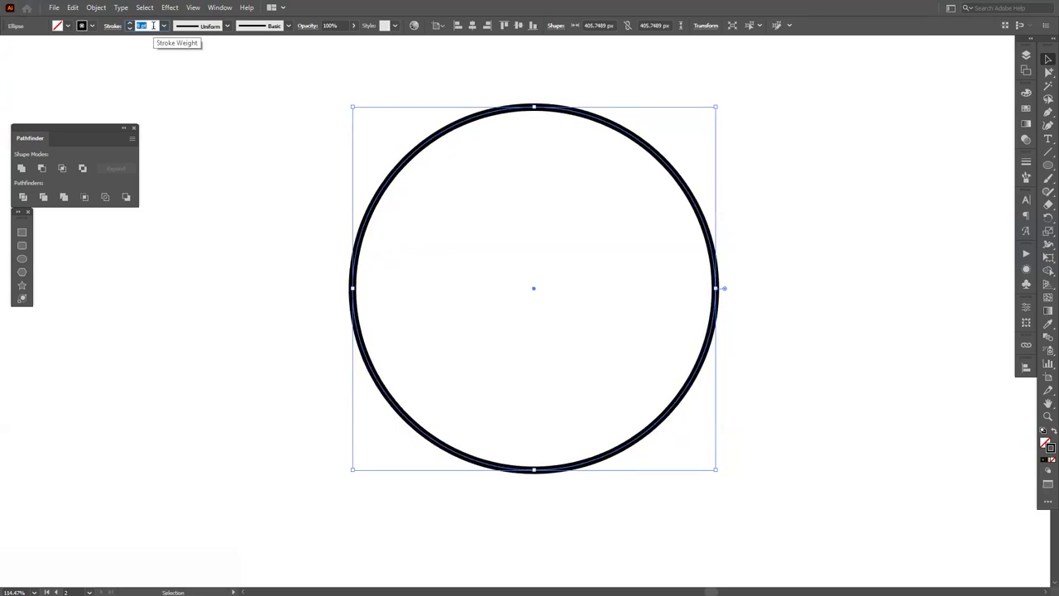
key("Up")
key("Up")
key("Up")
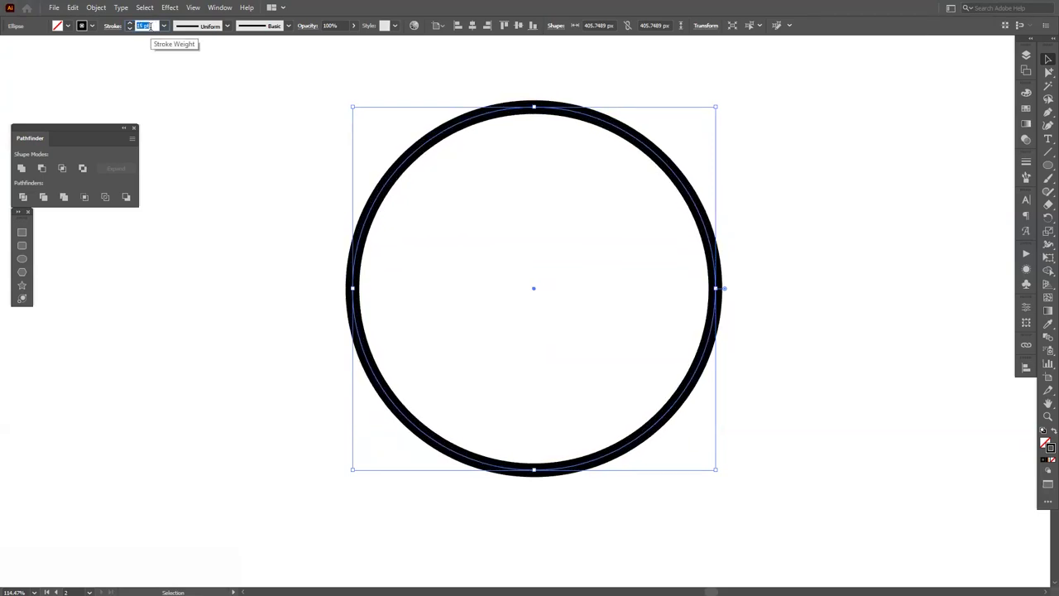
left_click_drag(265, 188, 459, 322)
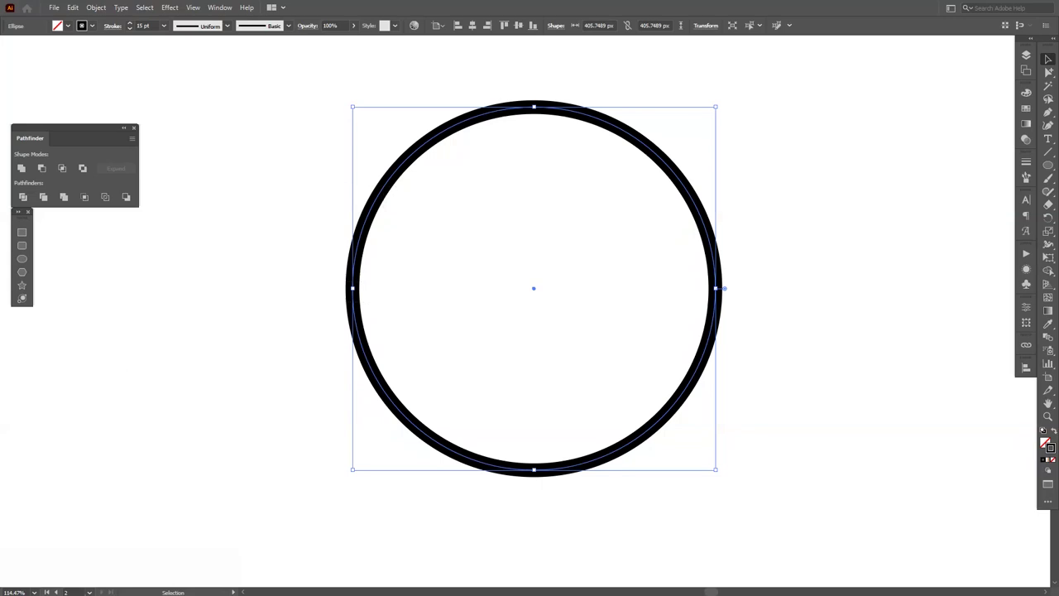
- Apply a white-to-black gradient to the circle's stroke, running along the stroke path
left_click(1027, 126)
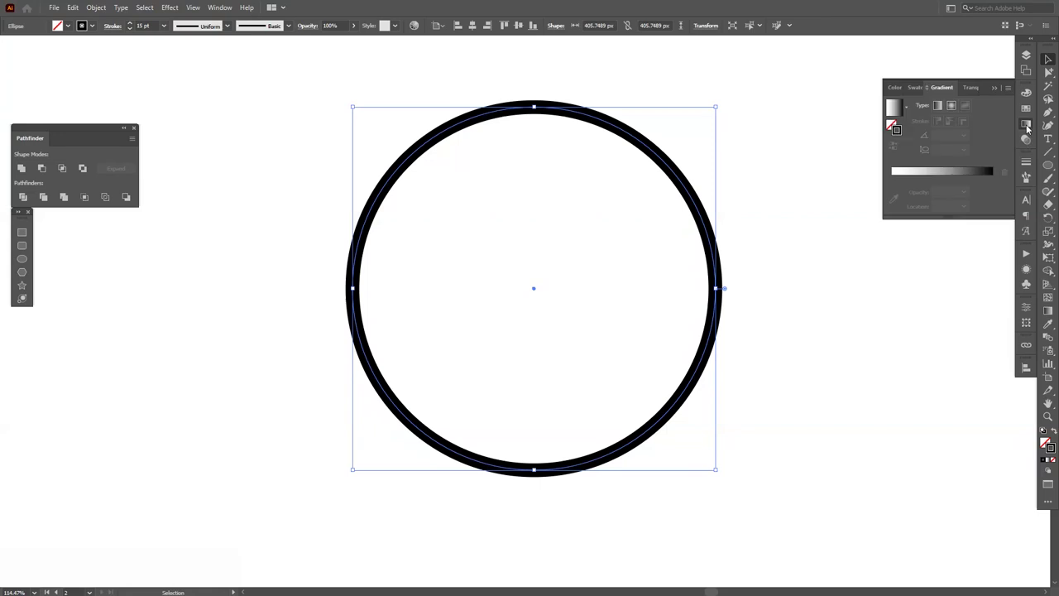
left_click(940, 174)
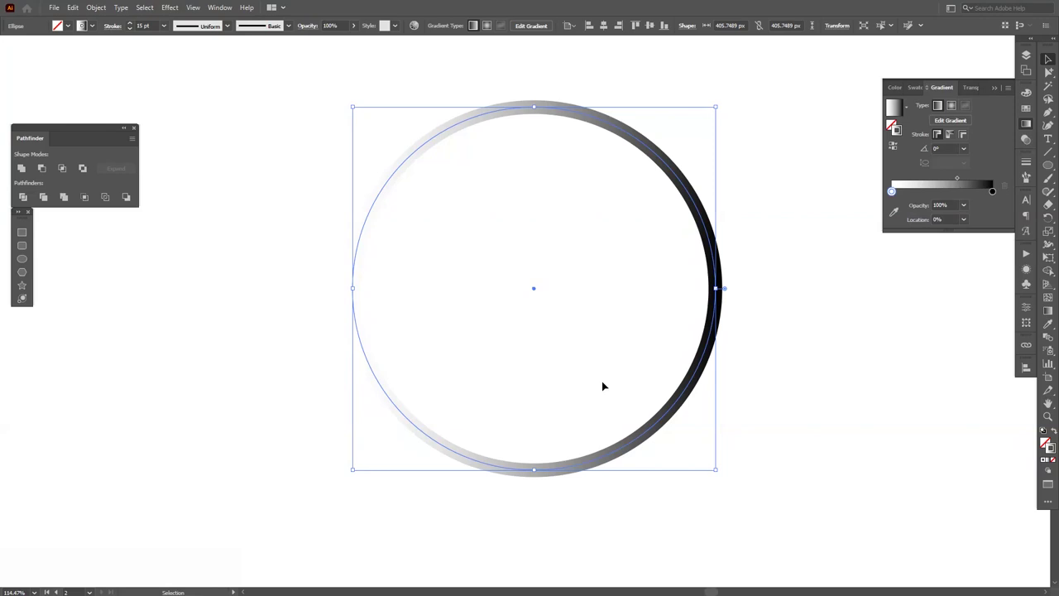
left_click(951, 134)
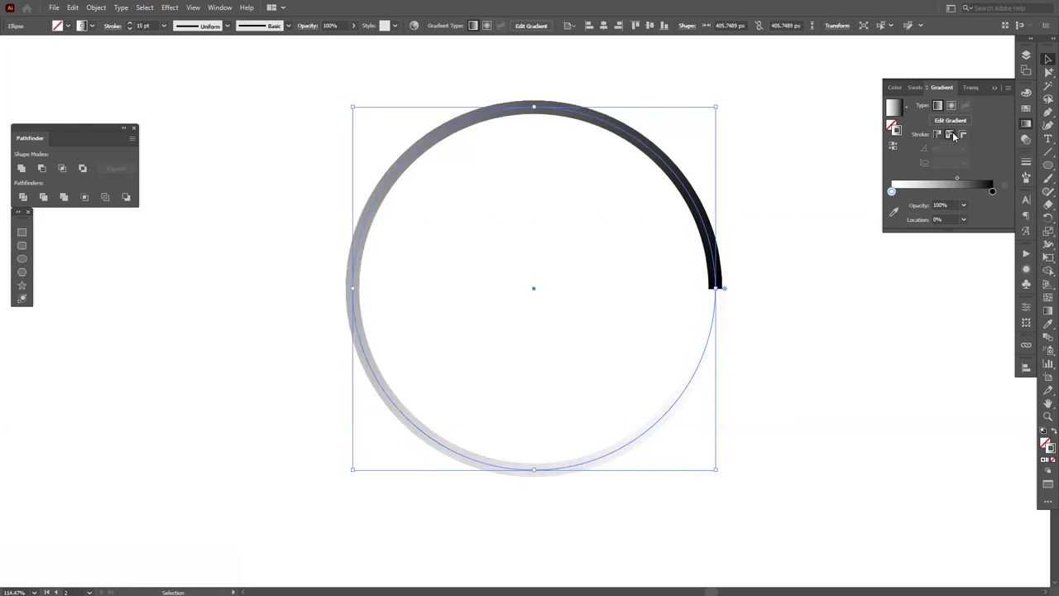
left_click(777, 339)
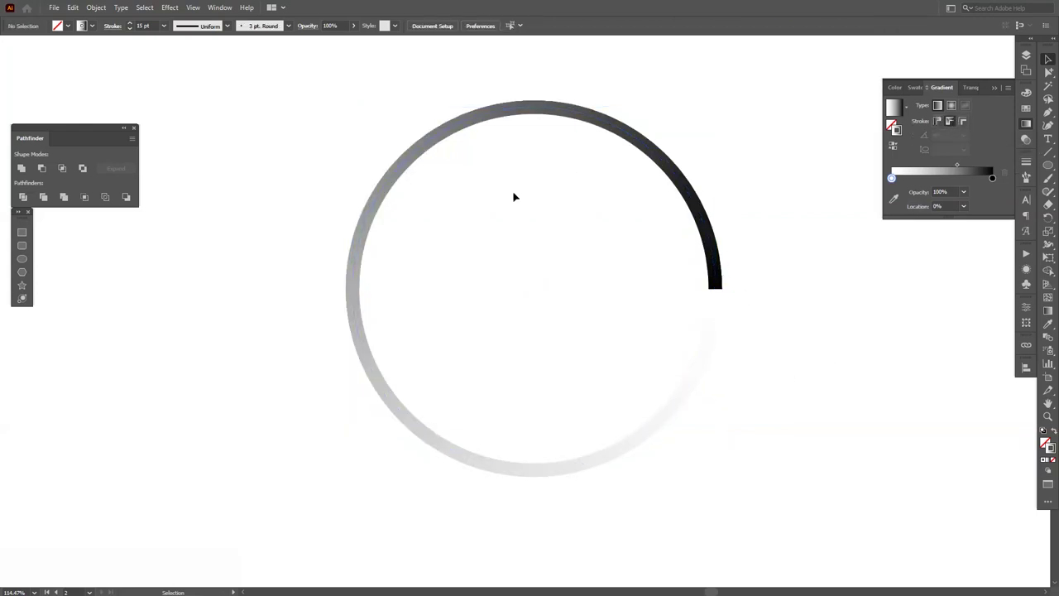
left_click_drag(828, 229, 509, 400)
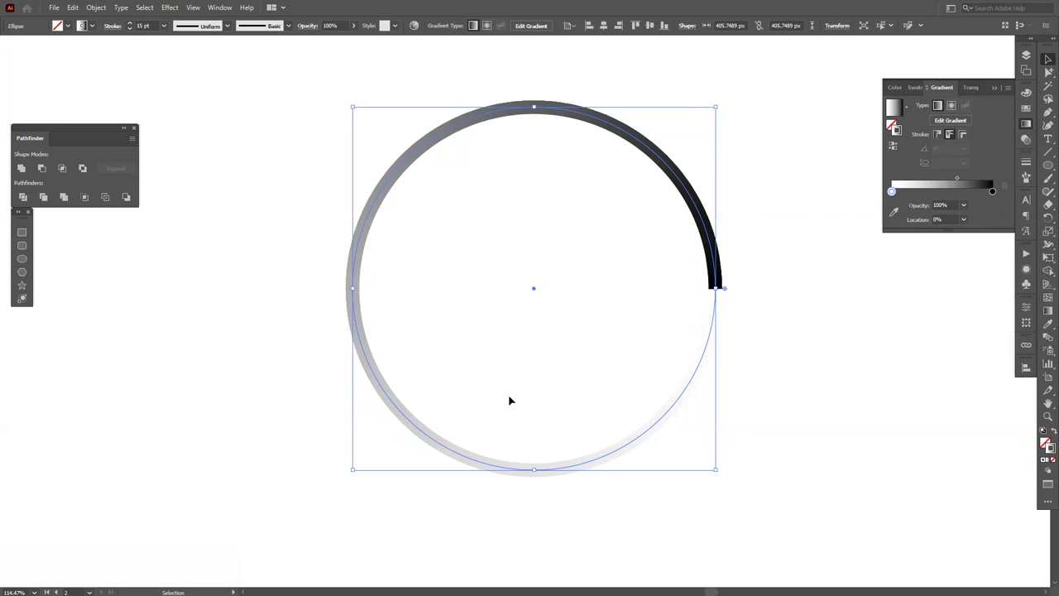
- Add a Transform effect with 21 copies scaled to 93% horizontally and vertically
left_click(170, 7)
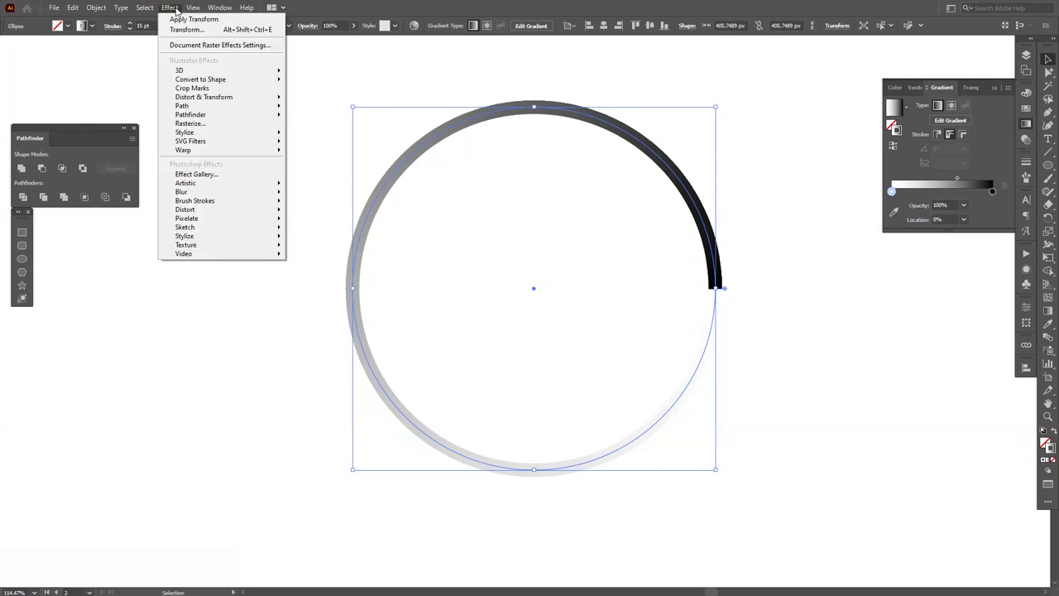
mouse_move(244, 97)
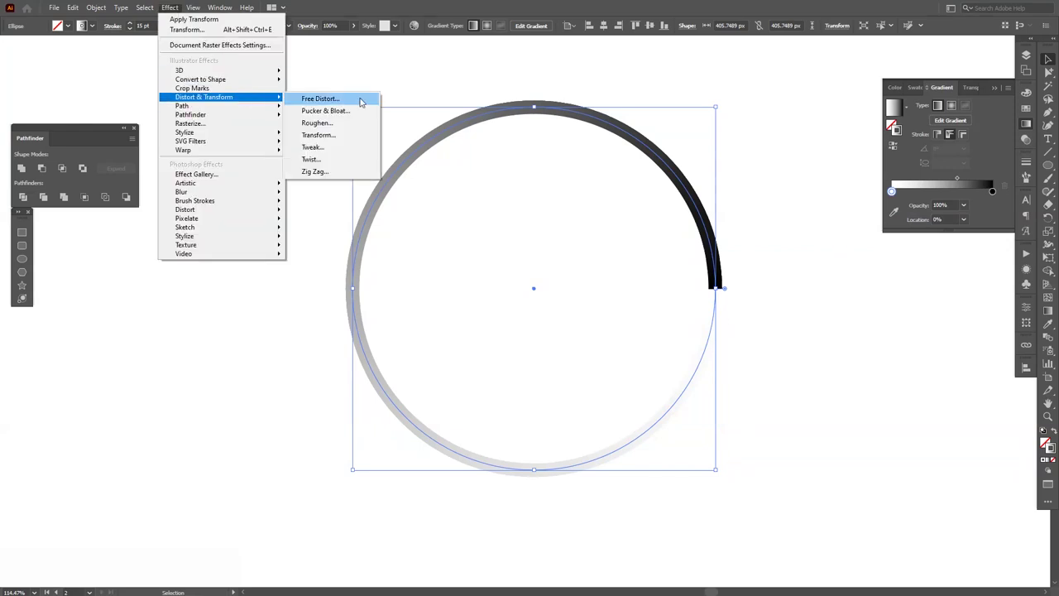
left_click(346, 139)
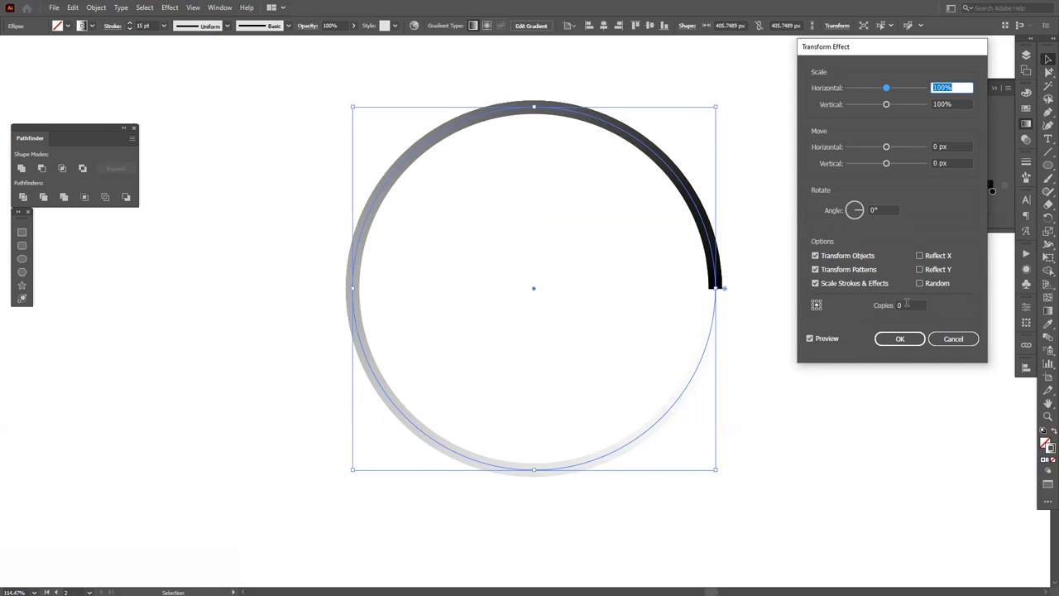
left_click(907, 304)
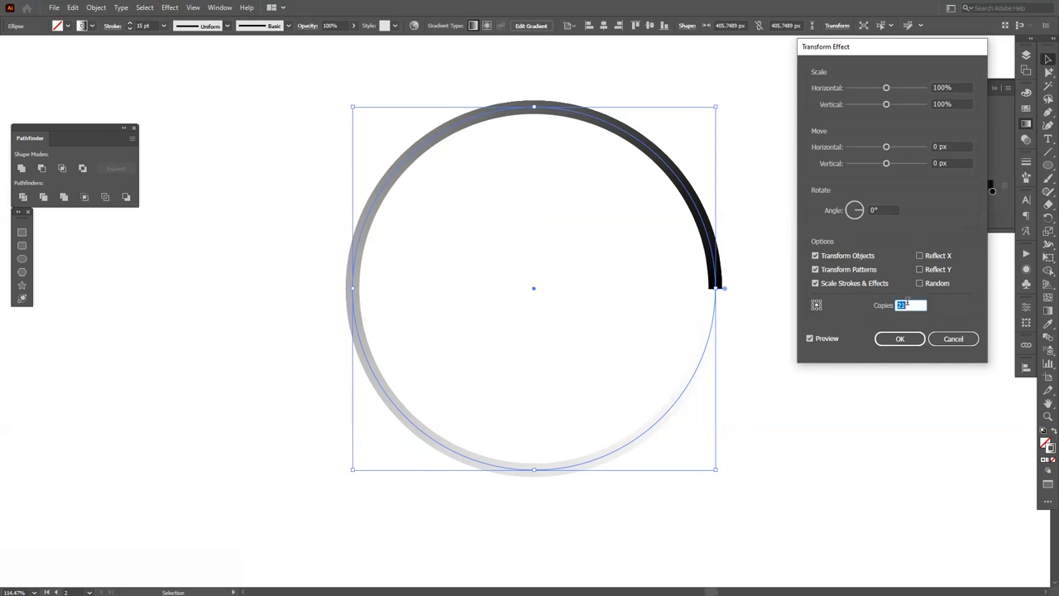
left_click(968, 88)
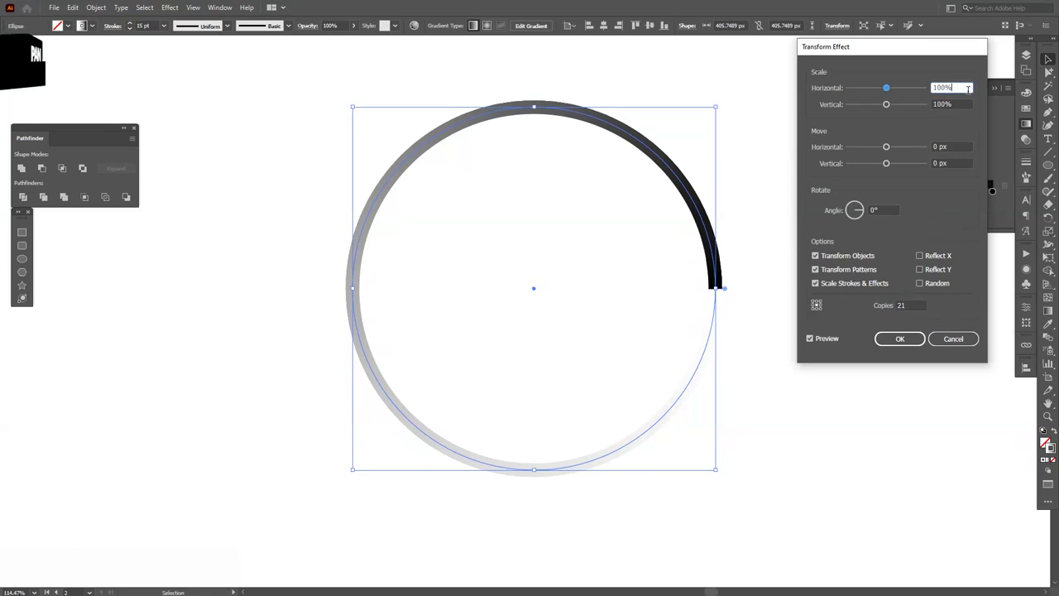
key("Down")
key("Down")
key("Down")
key("Down")
key("Down")
key("Down")
key("Down")
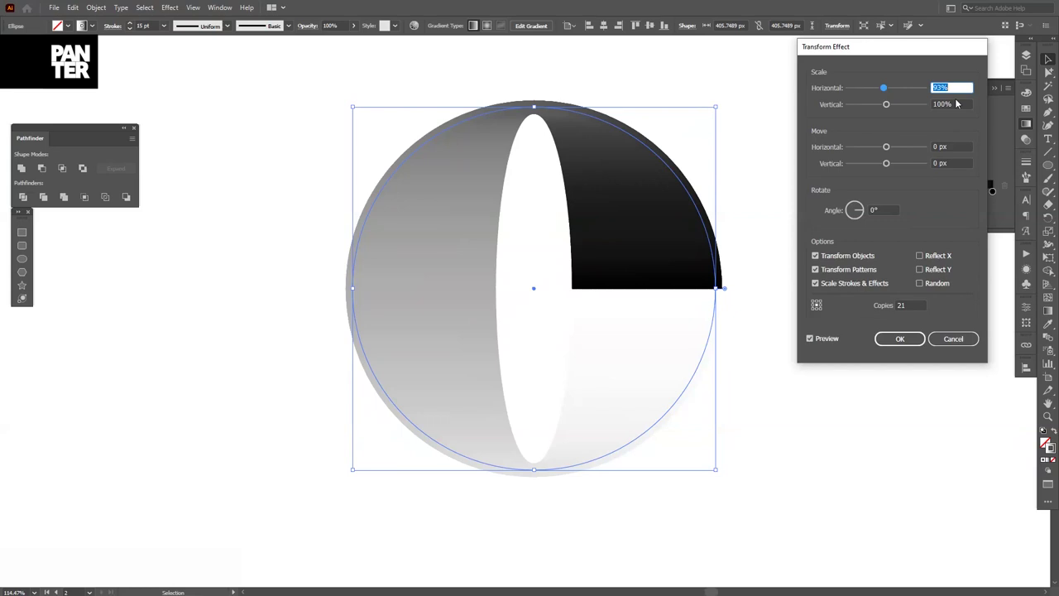
left_click(955, 104)
key("Down")
key("Down")
key("Down")
key("Down")
key("Down")
key("Down")
key("Down")
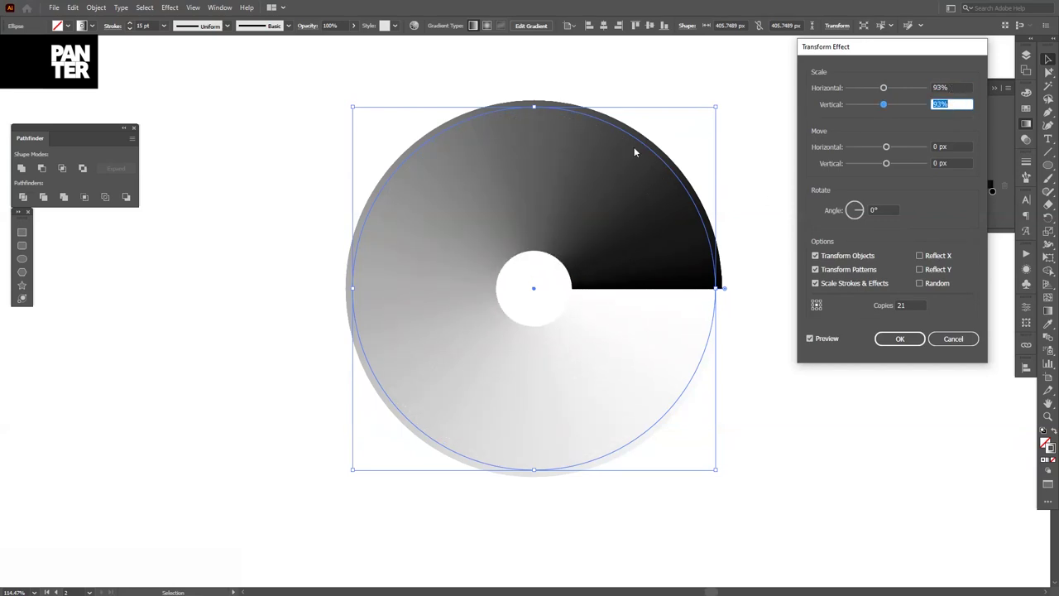
- Rotate each copy by -28°, apply the effect, and deselect the spiral
left_click(888, 211)
scroll(887, 211, "down", 7)
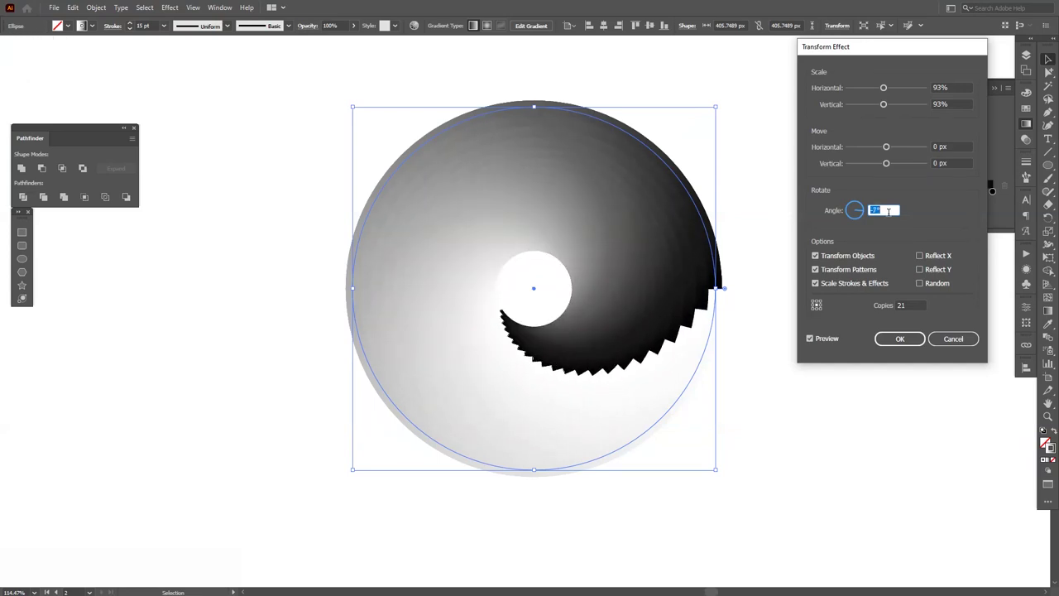
scroll(888, 211, "down", 20)
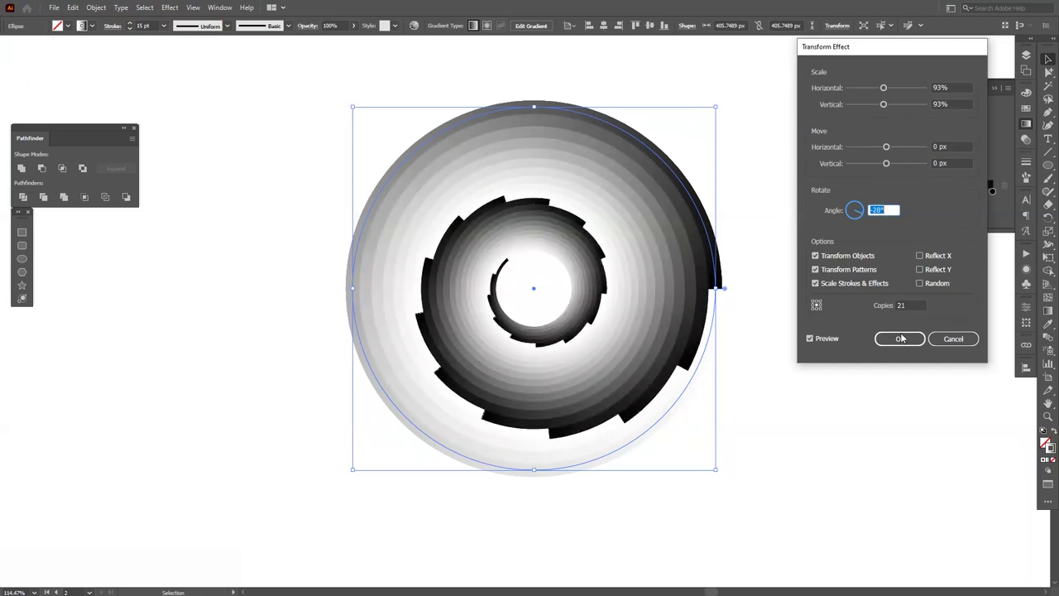
left_click(900, 338)
left_click(875, 450)
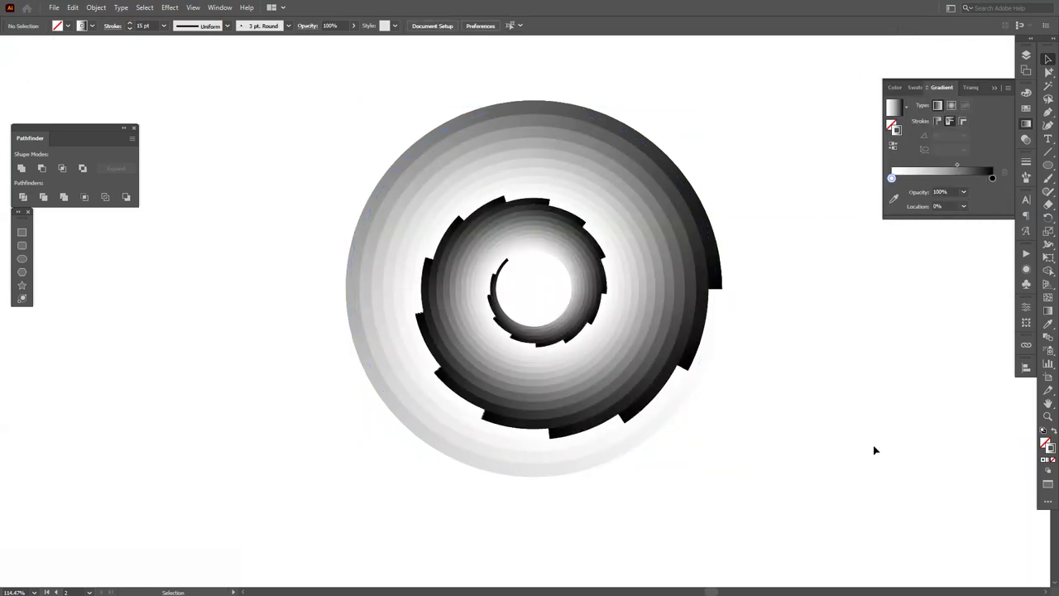
- Swap fill and stroke and set the fill to black for the background square
left_click(1053, 433)
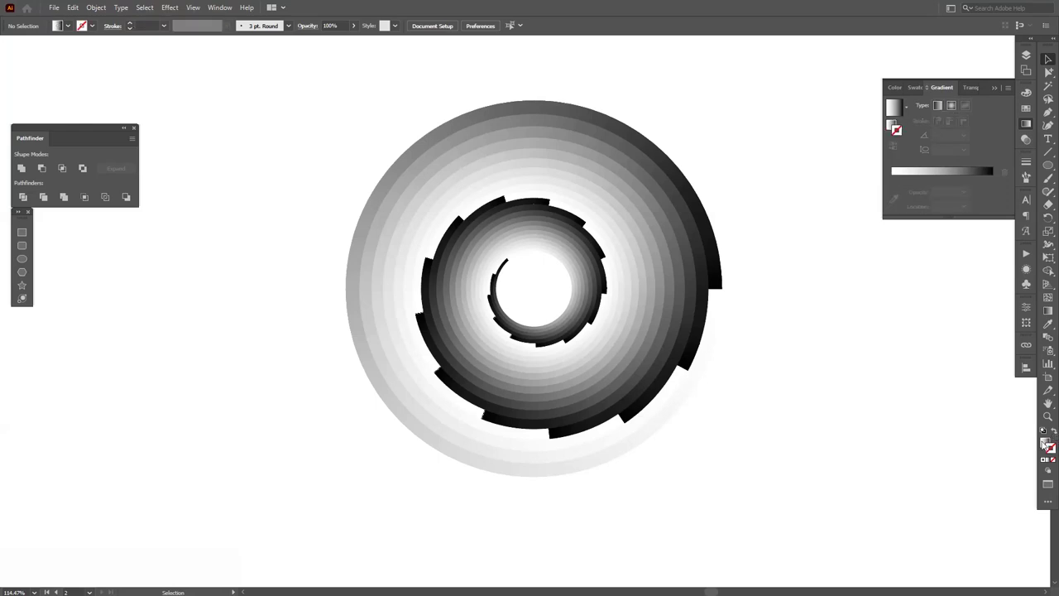
left_click(1044, 445)
left_click(896, 161)
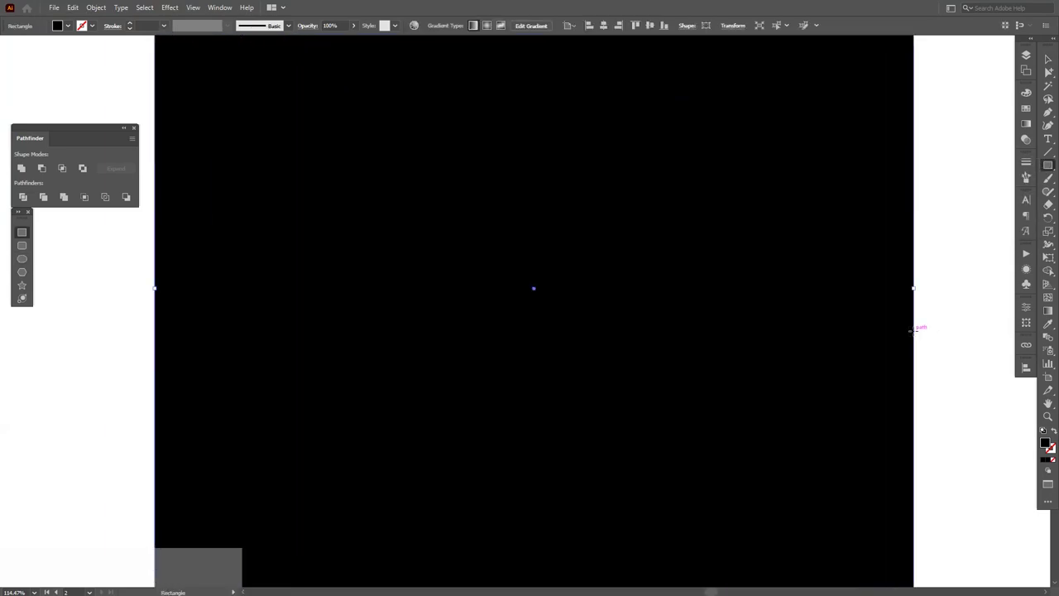
- Send the black 848.4962 px square behind the spiral, then reselect the circle
right_click(782, 287)
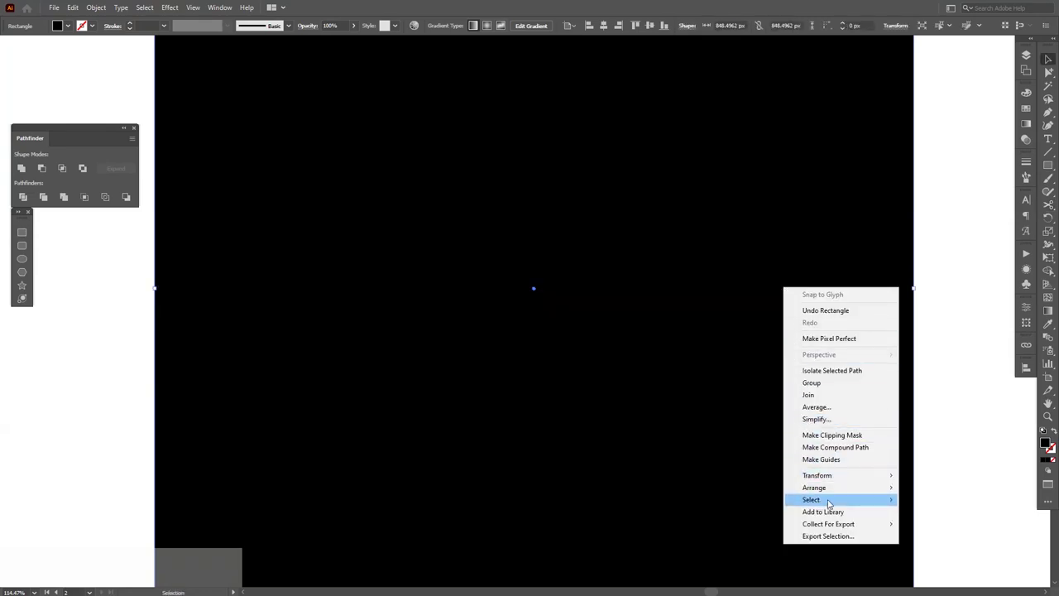
mouse_move(832, 502)
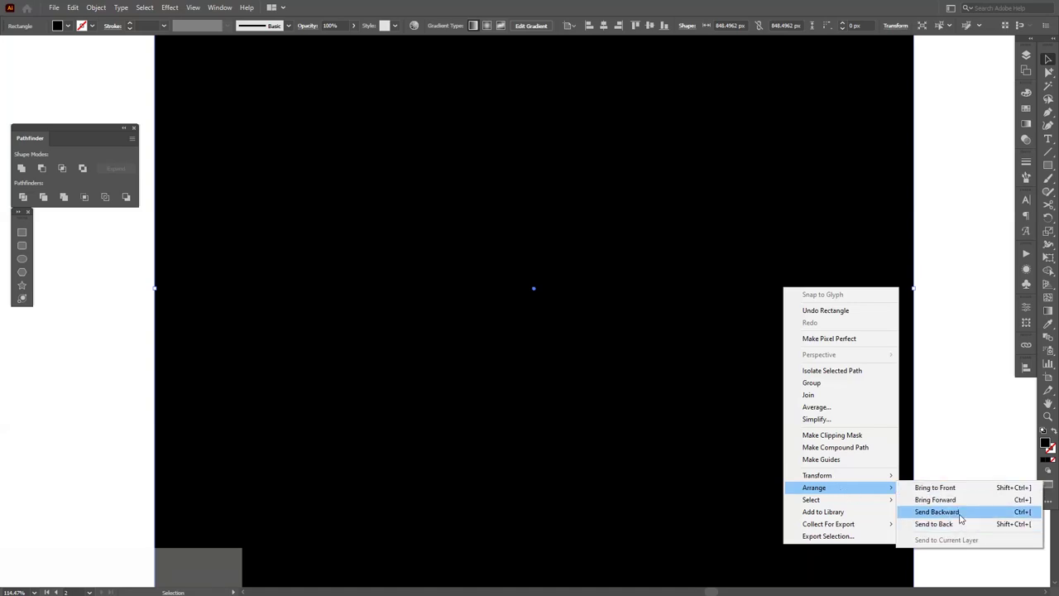
left_click(958, 525)
left_click(961, 339)
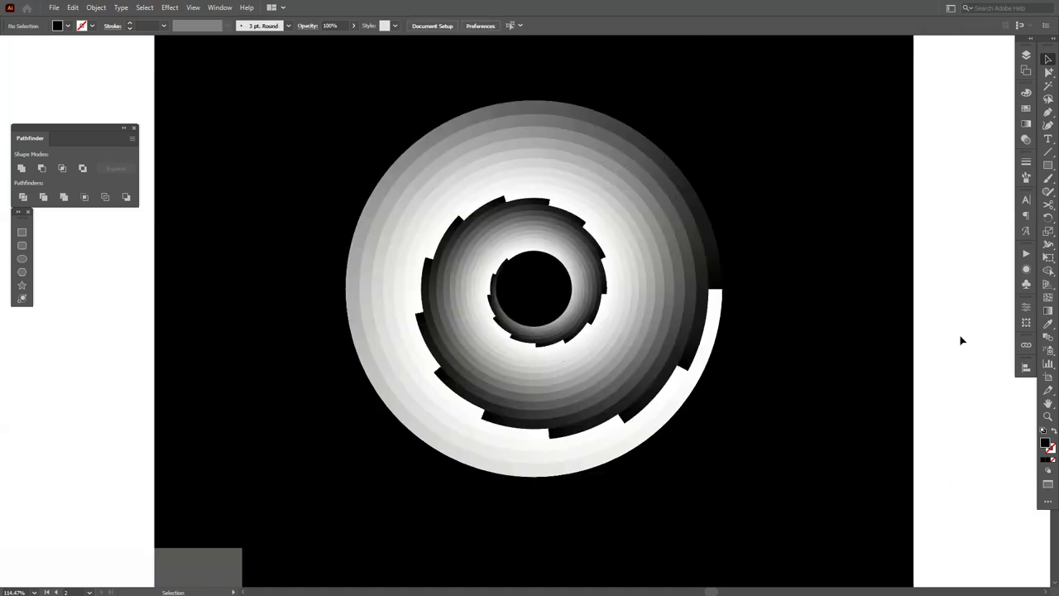
left_click(659, 283)
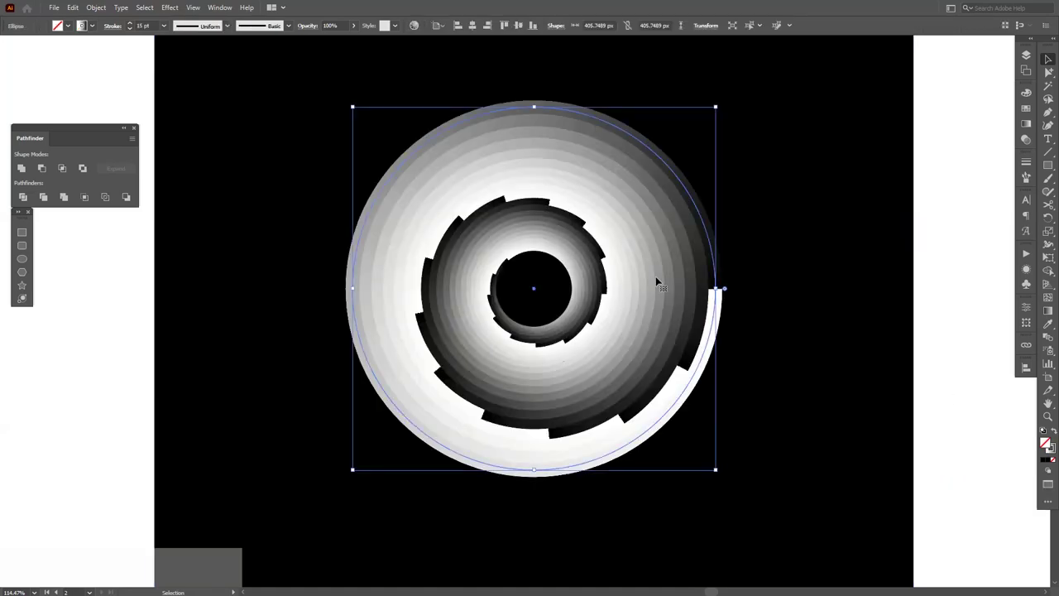
- Change the stroke gradient's left white stop to black
left_click(1027, 123)
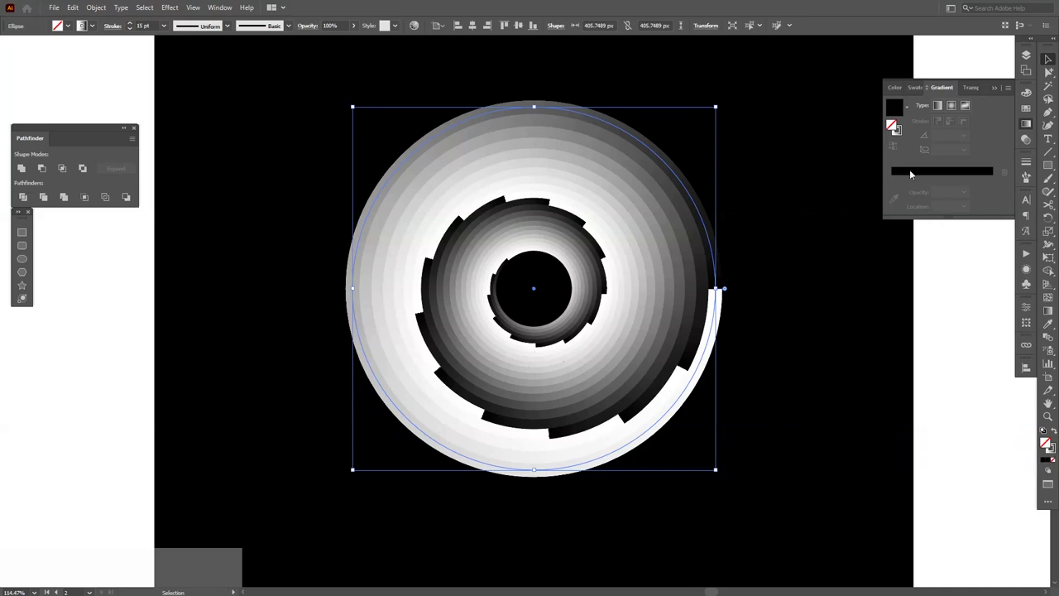
left_click(1053, 450)
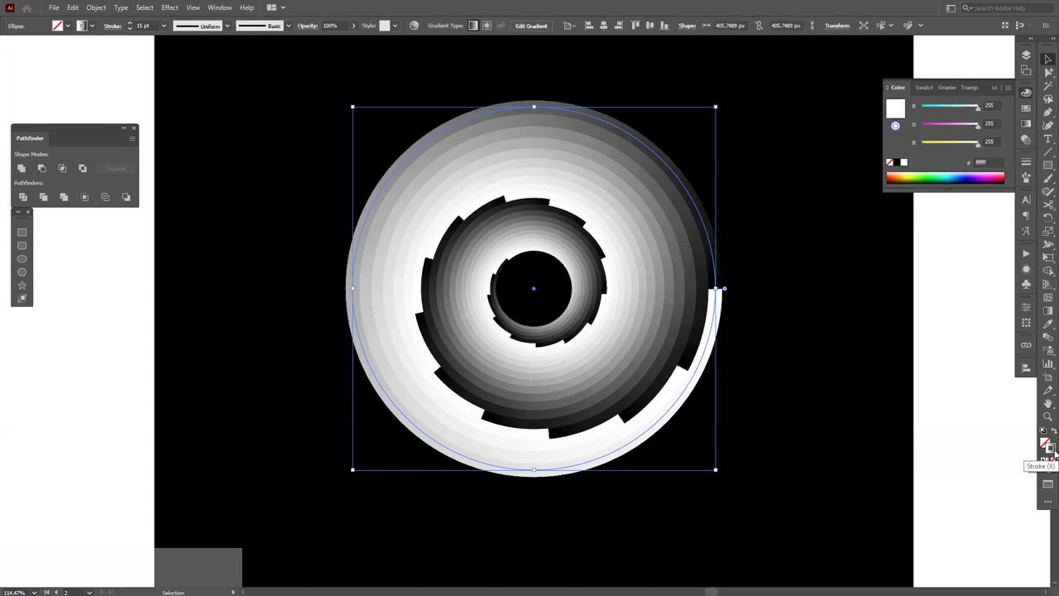
left_click(1026, 124)
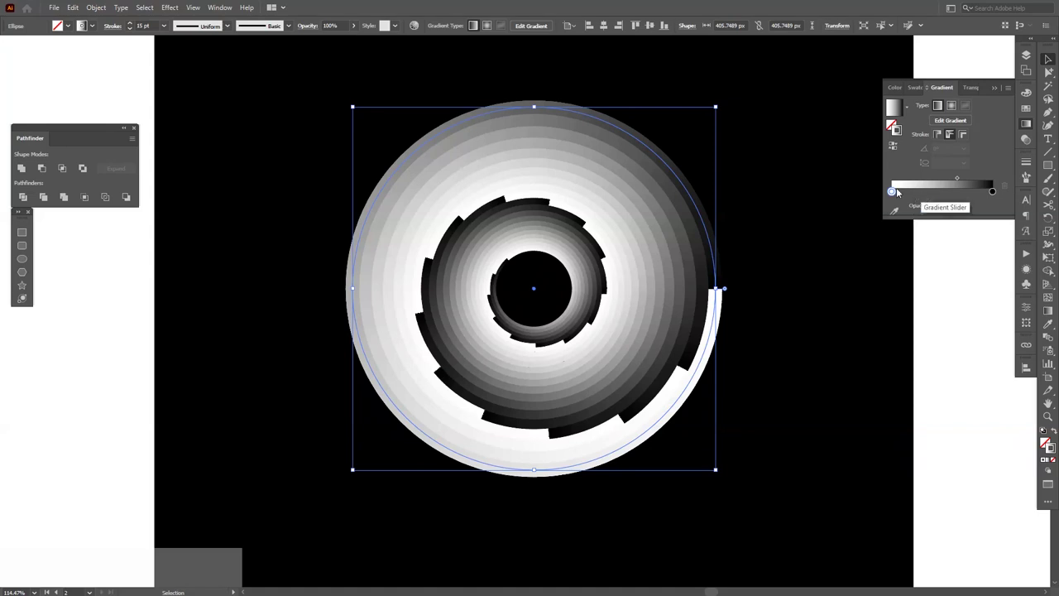
double_click(892, 191)
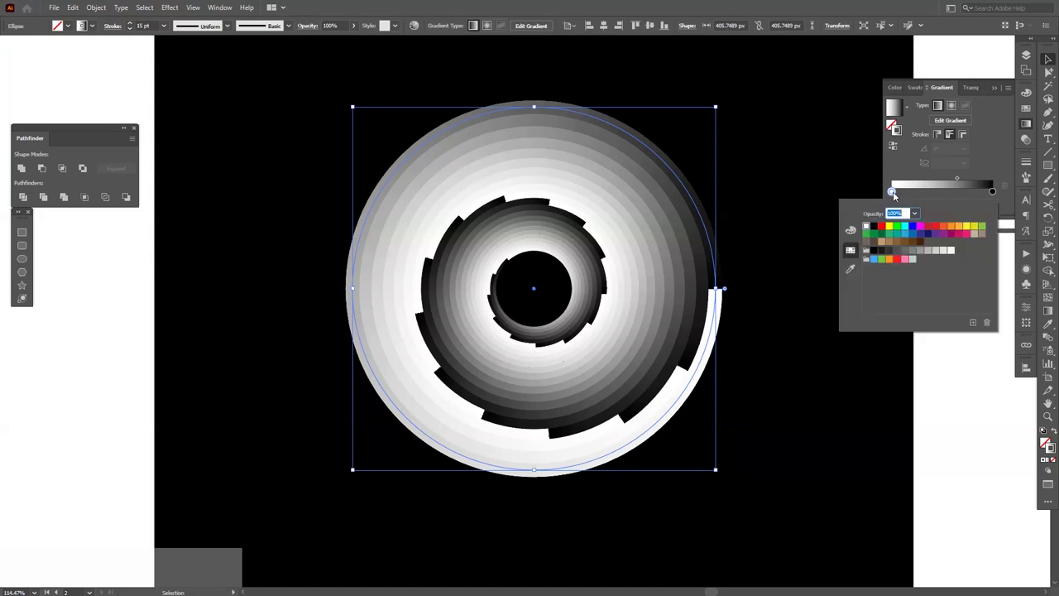
left_click(871, 232)
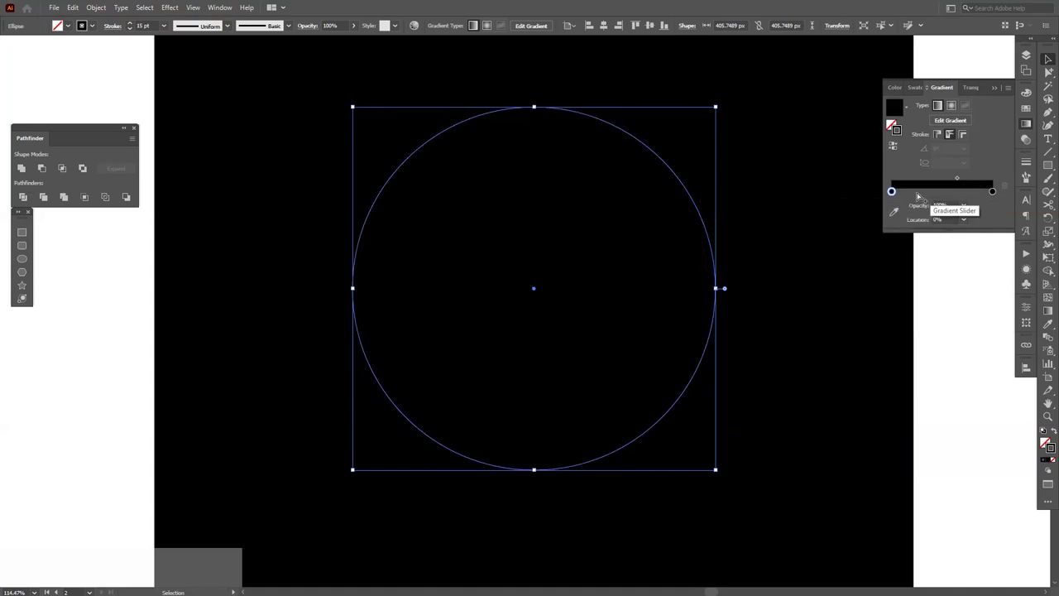
- Add blue, yellow and red stops between the black ends of the gradient
left_click_drag(892, 191, 914, 192)
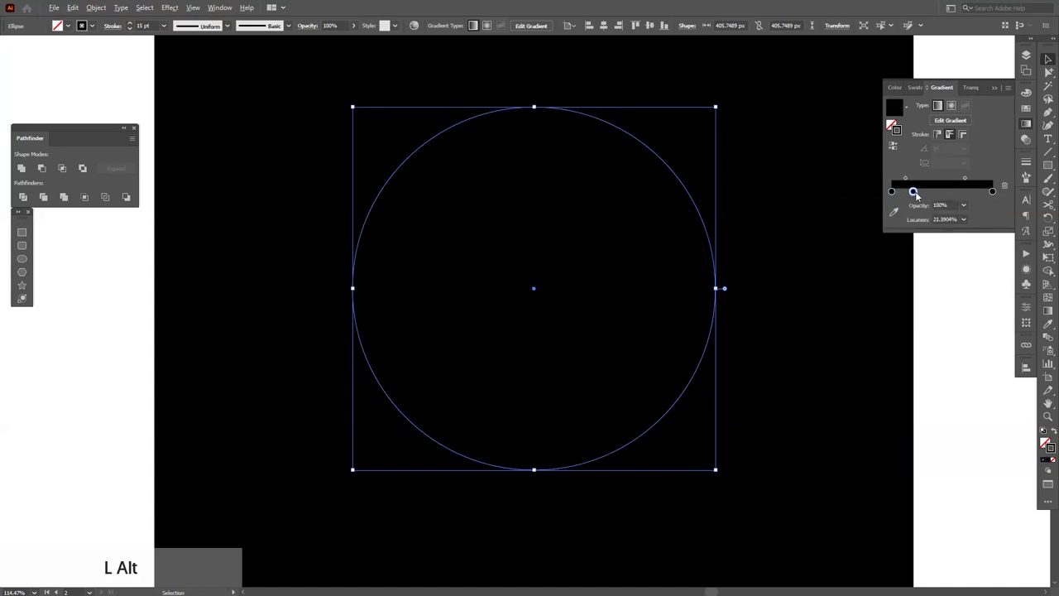
double_click(914, 192)
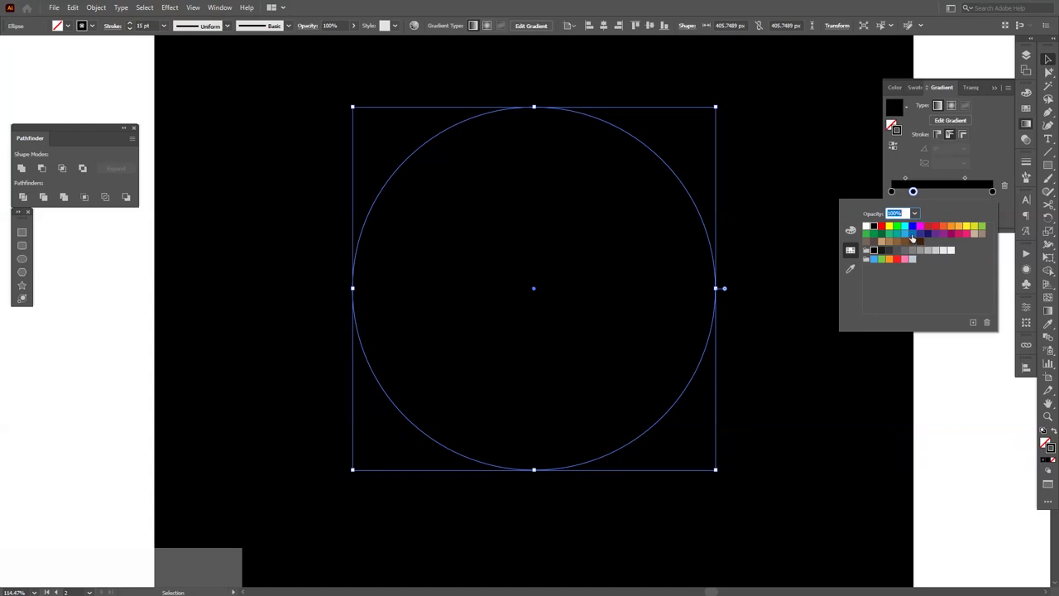
left_click(911, 235)
left_click_drag(913, 192, 969, 193)
double_click(944, 192)
left_click(966, 230)
double_click(970, 192)
left_click(960, 230)
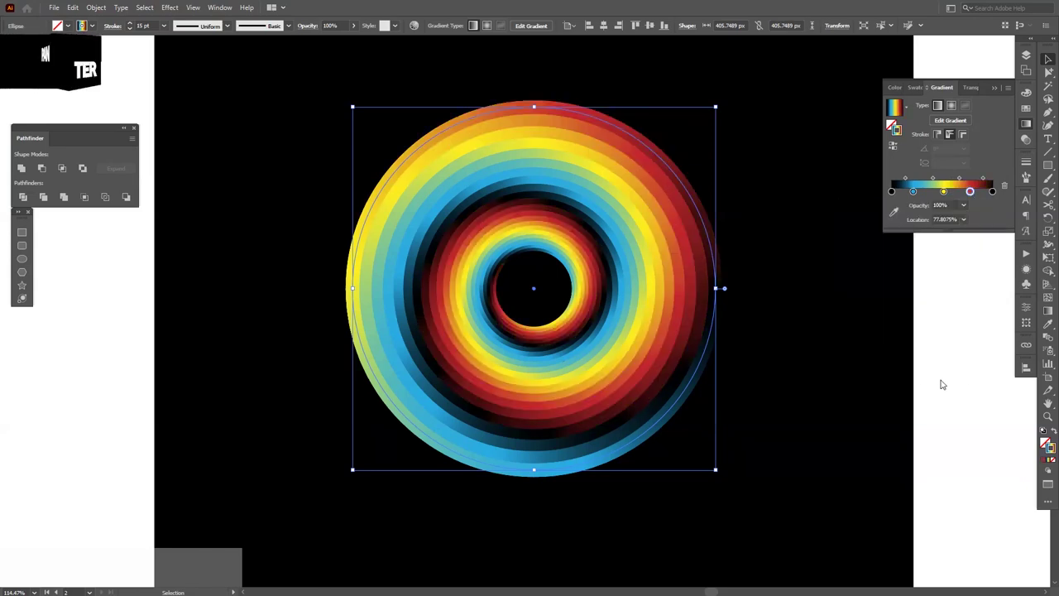
- Move the blue stop to 36.89% and the black end stop to 91.98%
left_click(950, 350)
left_click(709, 311)
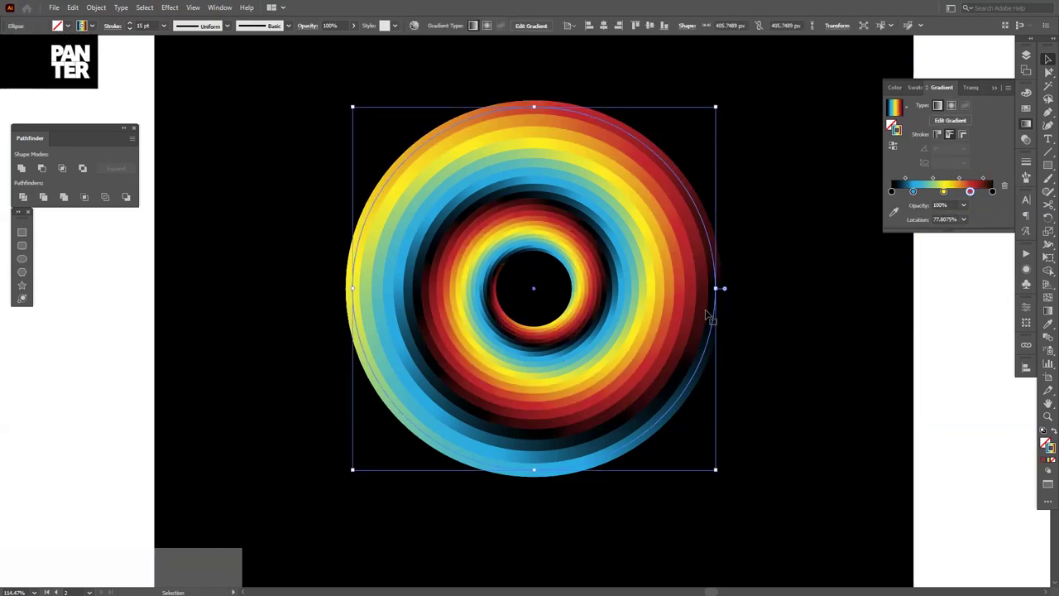
mouse_move(912, 192)
left_mouse_down()
mouse_move(928, 192)
mouse_move(905, 192)
mouse_move(917, 192)
left_mouse_up()
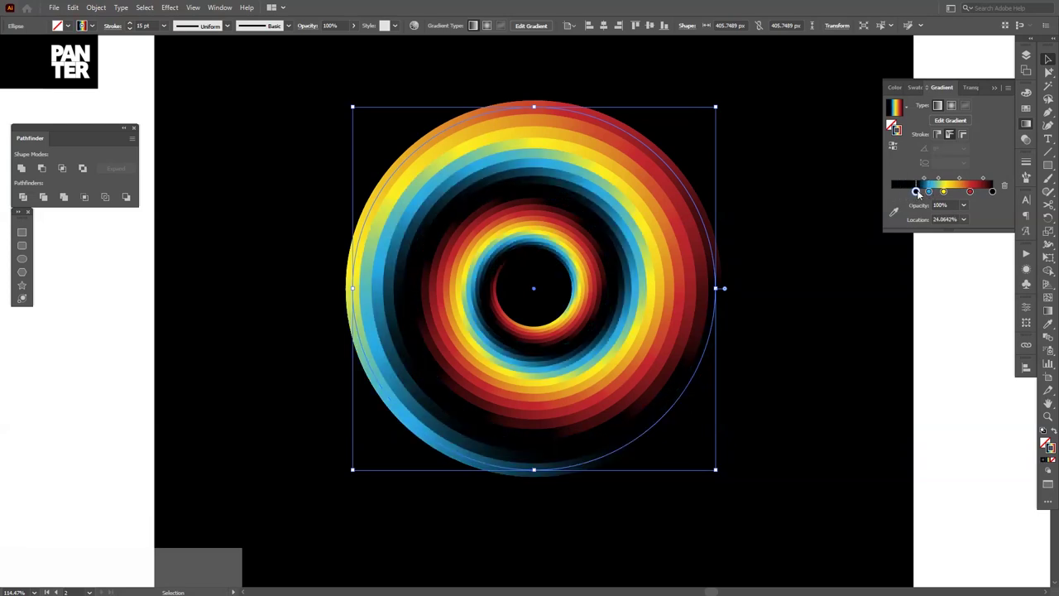
mouse_move(992, 192)
left_mouse_down()
mouse_move(891, 193)
mouse_move(933, 192)
mouse_move(929, 209)
mouse_move(906, 193)
left_mouse_up()
left_click(967, 196)
key("space")
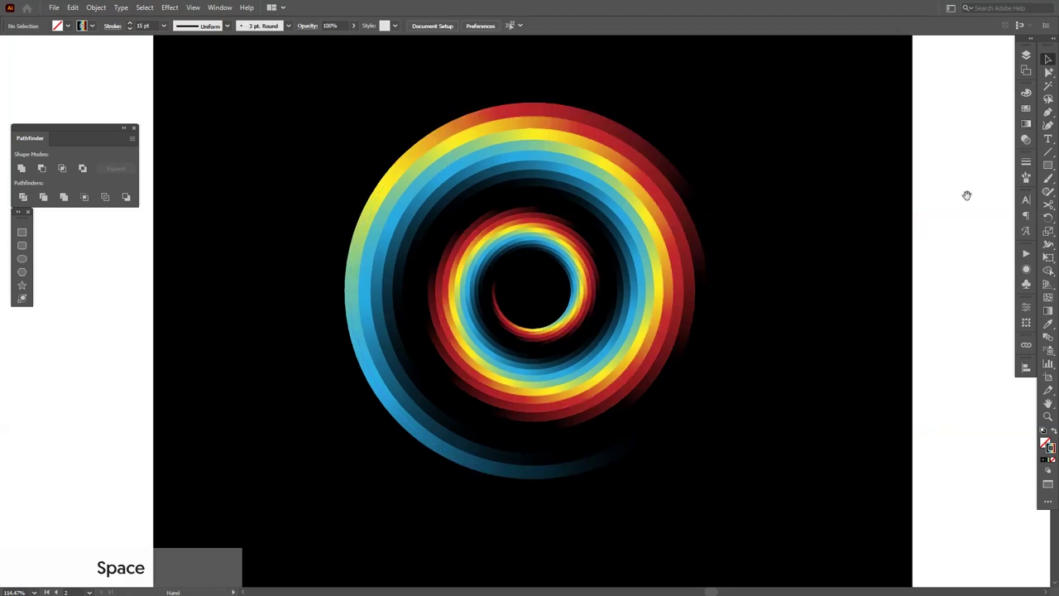